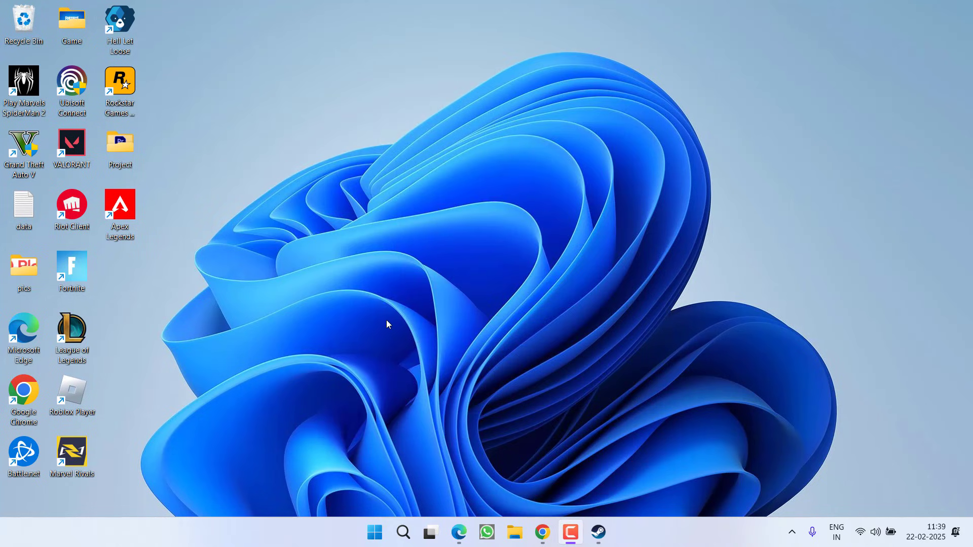
Step: Close the Steam window and exit Steam from its hidden tray icon
{"action": "left_click", "coordinate": [598, 532]}
{"action": "mouse_move", "coordinate": [279, 40]}
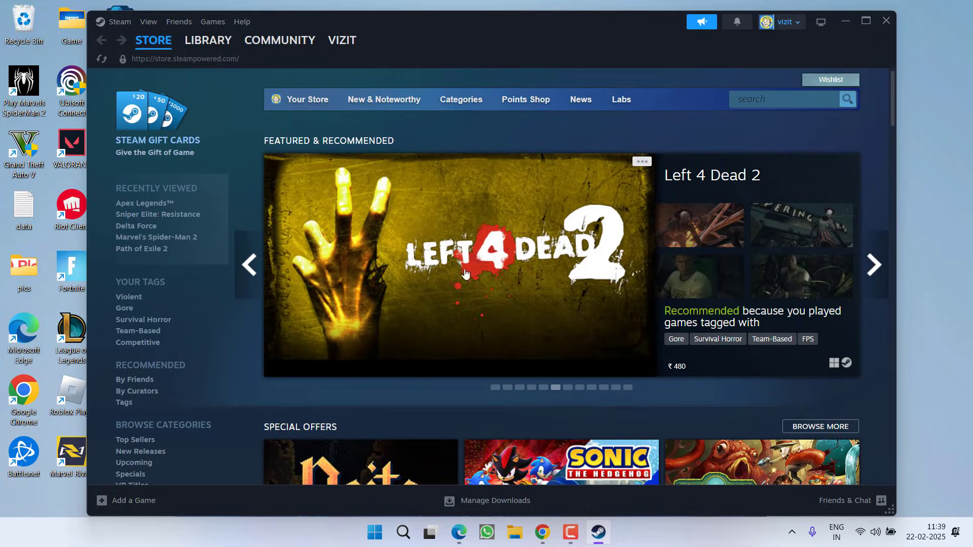
{"action": "left_click", "coordinate": [886, 21]}
{"action": "left_click", "coordinate": [791, 534]}
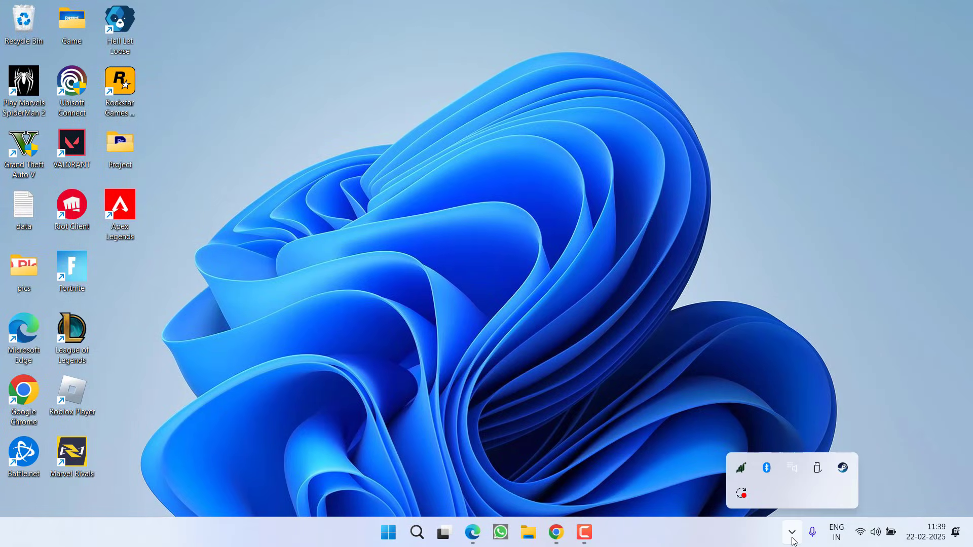
{"action": "right_click", "coordinate": [842, 468]}
{"action": "left_click", "coordinate": [877, 457]}
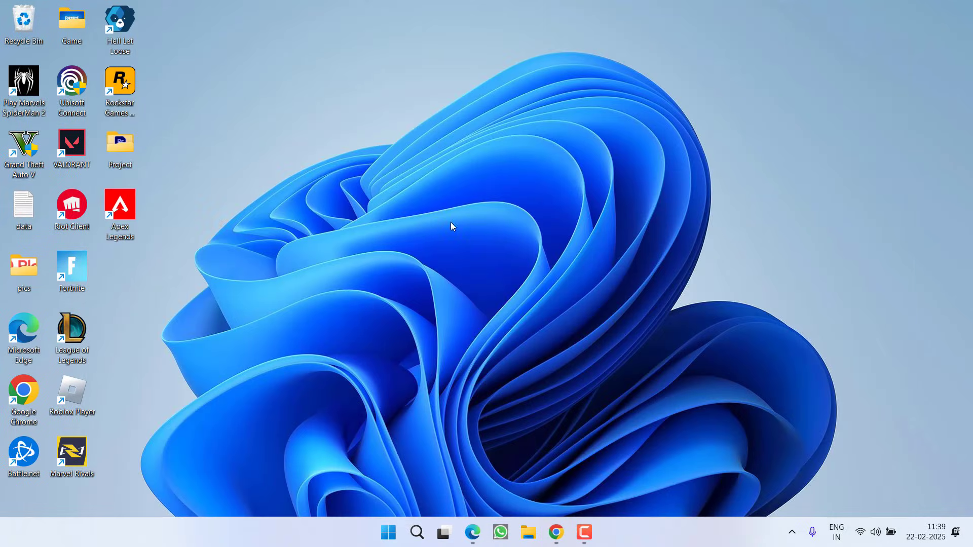
Step: Relaunch Steam from Start as administrator, accepting the UAC prompt
{"action": "key", "text": "super"}
{"action": "type", "text": "steam"}
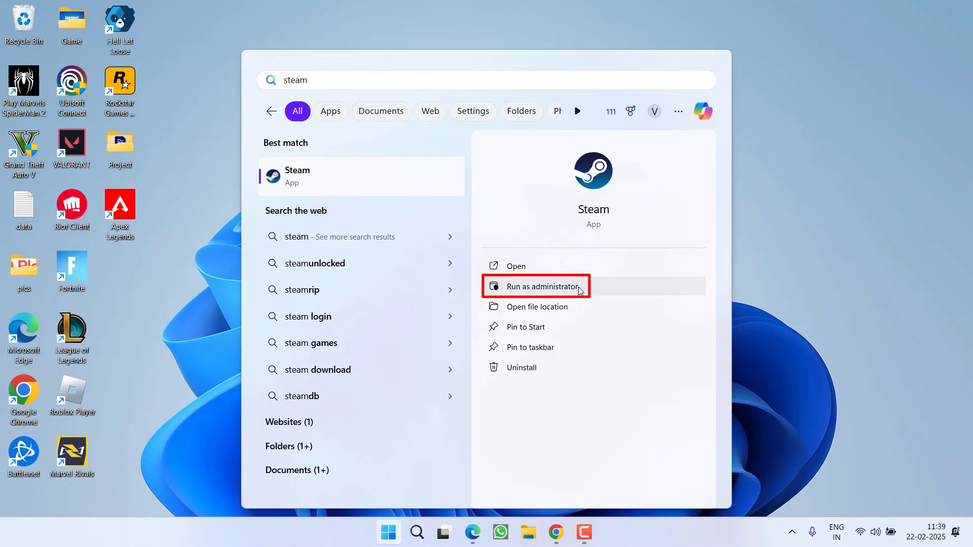
{"action": "left_click", "coordinate": [579, 290]}
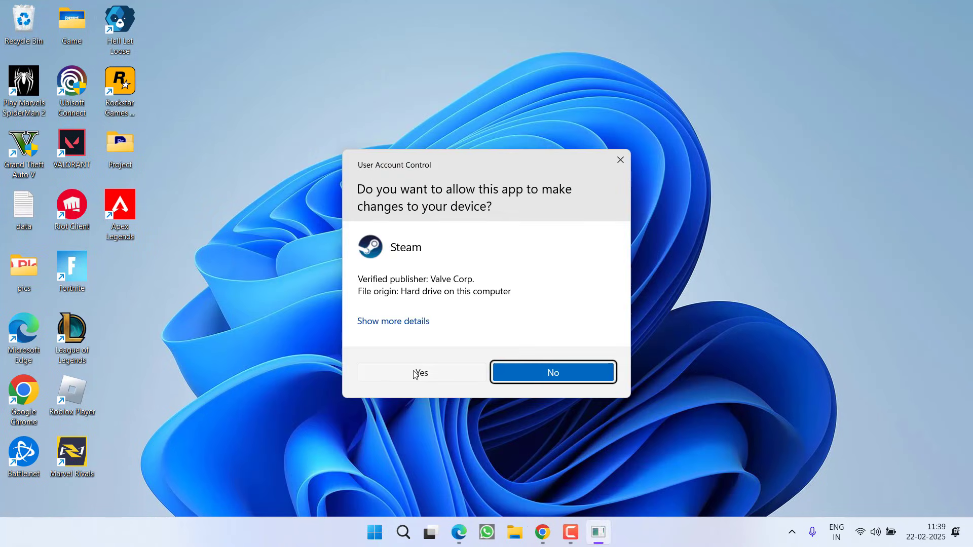
{"action": "left_click", "coordinate": [415, 372]}
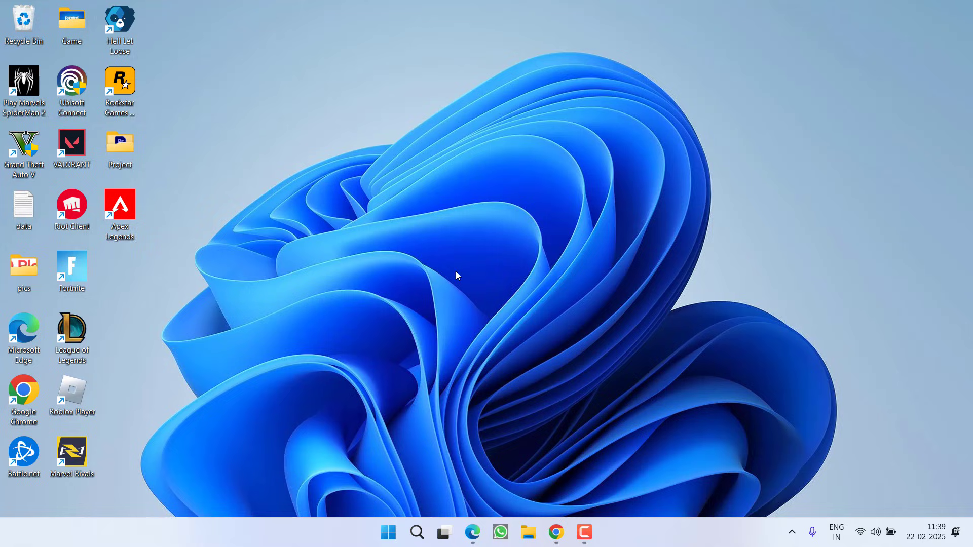
Step: Run ncpa.cpl from the Run box to open Network Connections
{"action": "right_click", "coordinate": [388, 533]}
{"action": "left_click", "coordinate": [356, 459]}
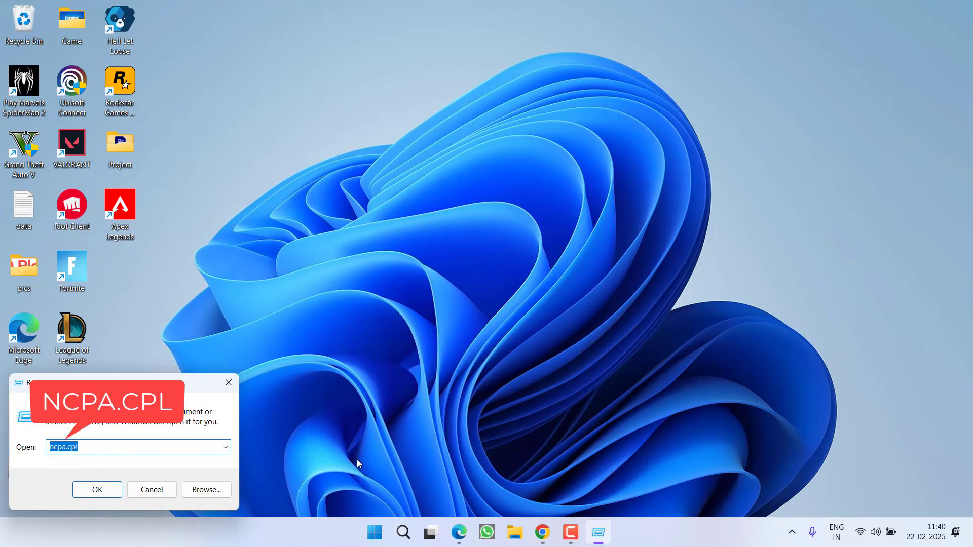
{"action": "type", "text": "ncp"}
{"action": "key", "text": "Down"}
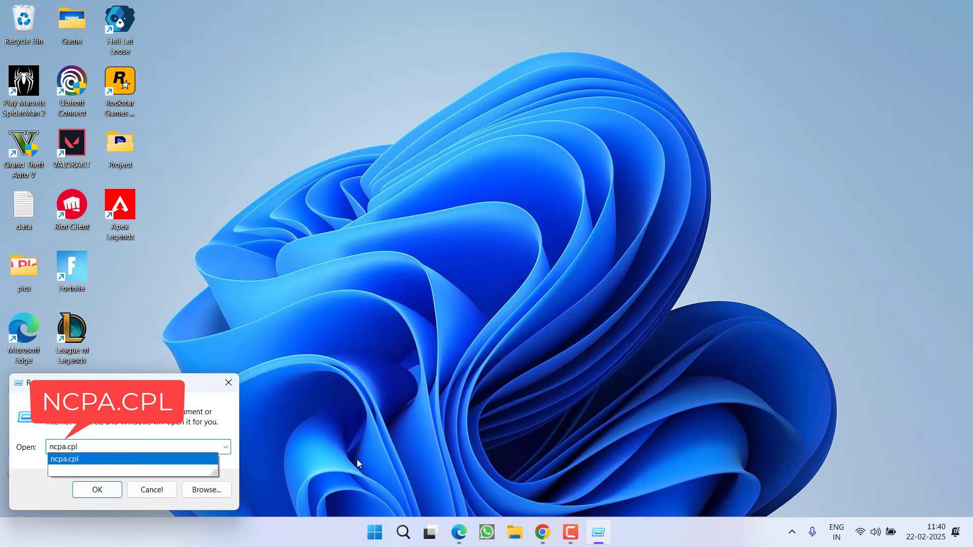
{"action": "key", "text": "Return"}
{"action": "key", "text": "Return"}
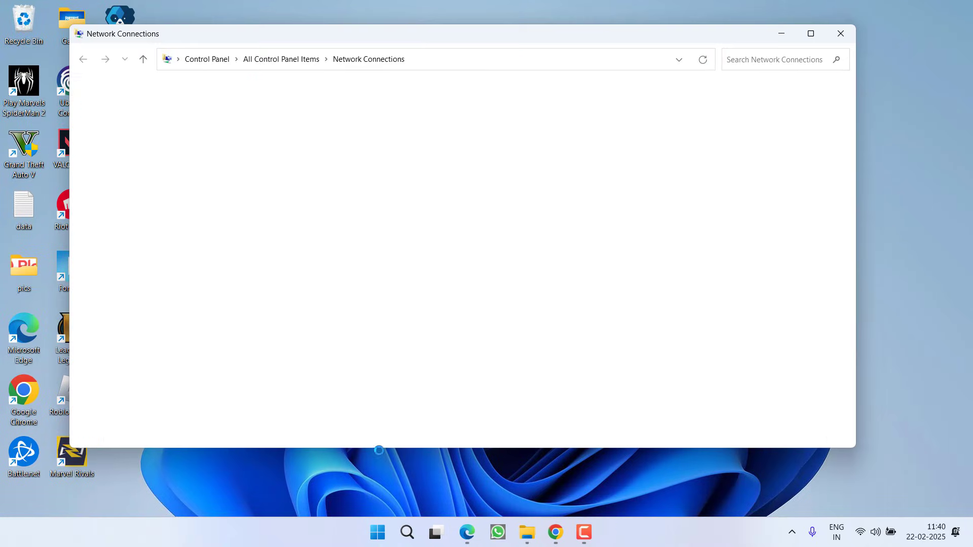
Step: Dismiss Steam's waiting-for-network window and open the Wi-Fi adapter's properties
{"action": "left_click", "coordinate": [698, 126]}
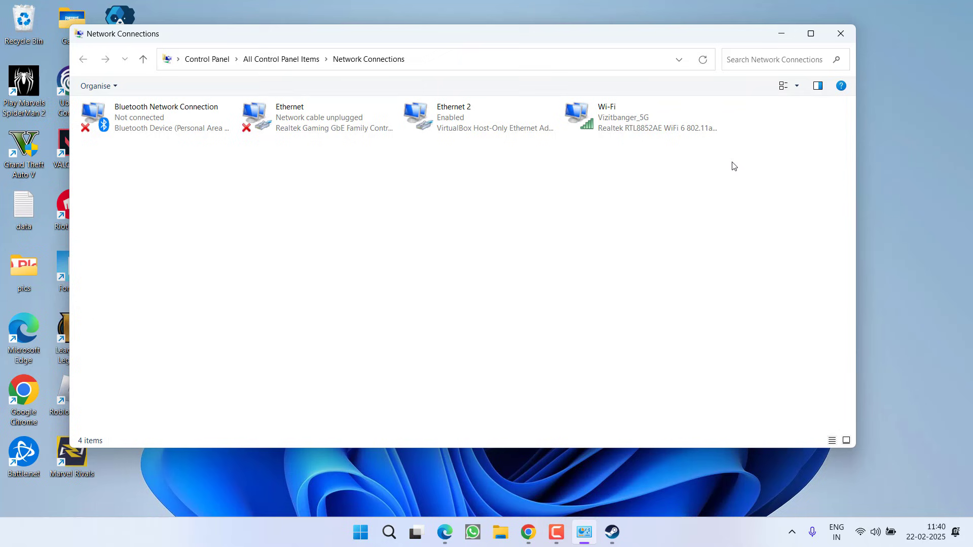
{"action": "right_click", "coordinate": [579, 115]}
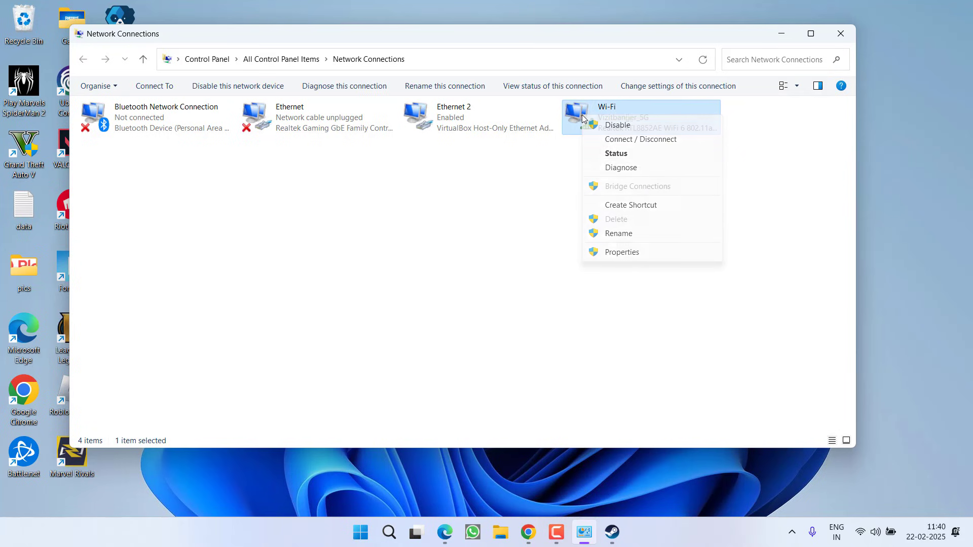
{"action": "left_click", "coordinate": [634, 251]}
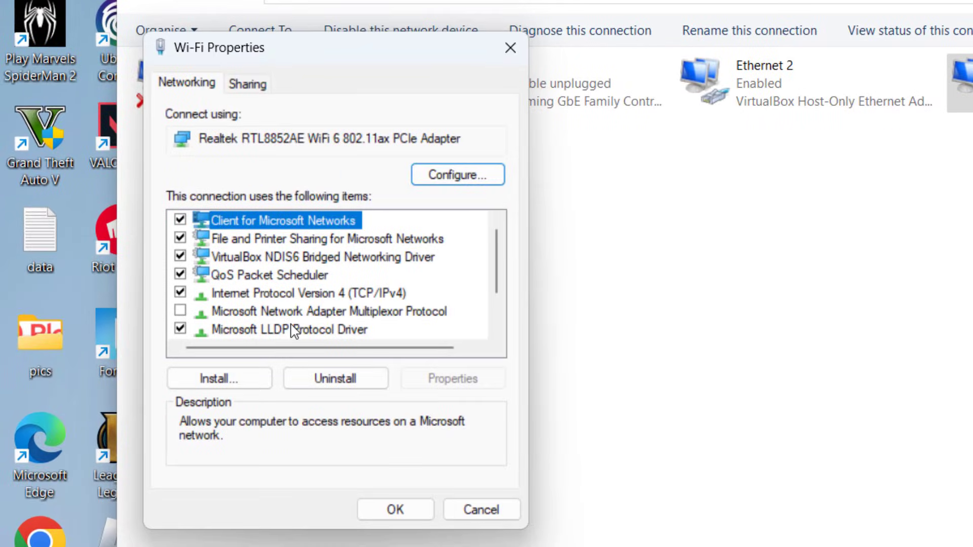
Step: Uncheck Internet Protocol Version 6 and select the IPv4 entry
{"action": "left_click", "coordinate": [293, 312]}
{"action": "scroll", "coordinate": [325, 310], "scroll_direction": "down", "scroll_amount": 1}
{"action": "left_click", "coordinate": [327, 294]}
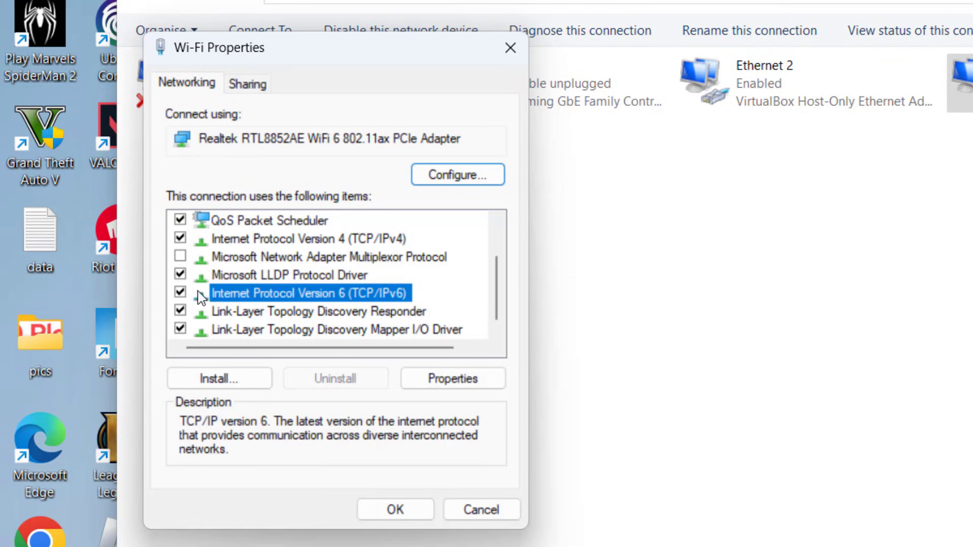
{"action": "left_click", "coordinate": [181, 293]}
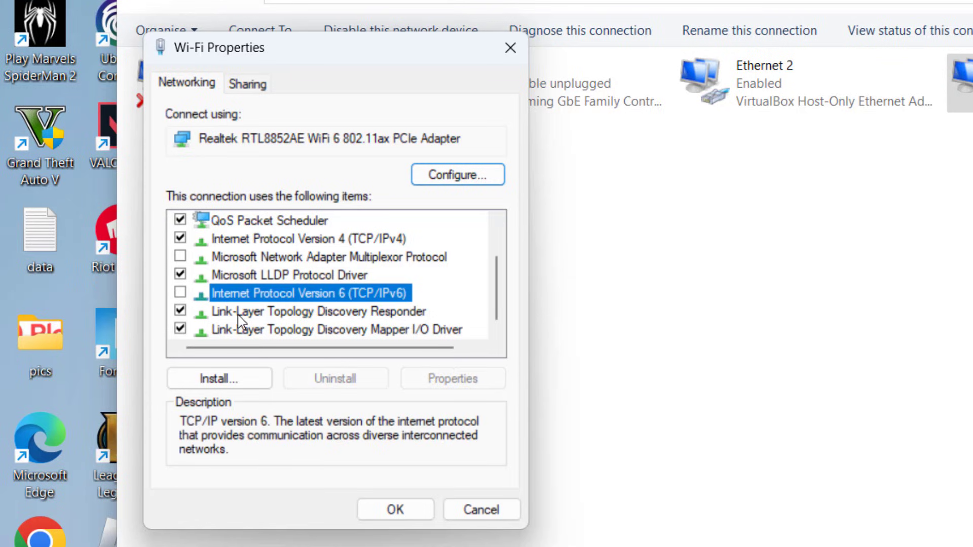
{"action": "left_click", "coordinate": [363, 241]}
Step: Set Wi-Fi IPv4 DNS servers to 8.8.8.8 and 8.8.4.4, then close the network windows
{"action": "left_click", "coordinate": [452, 378]}
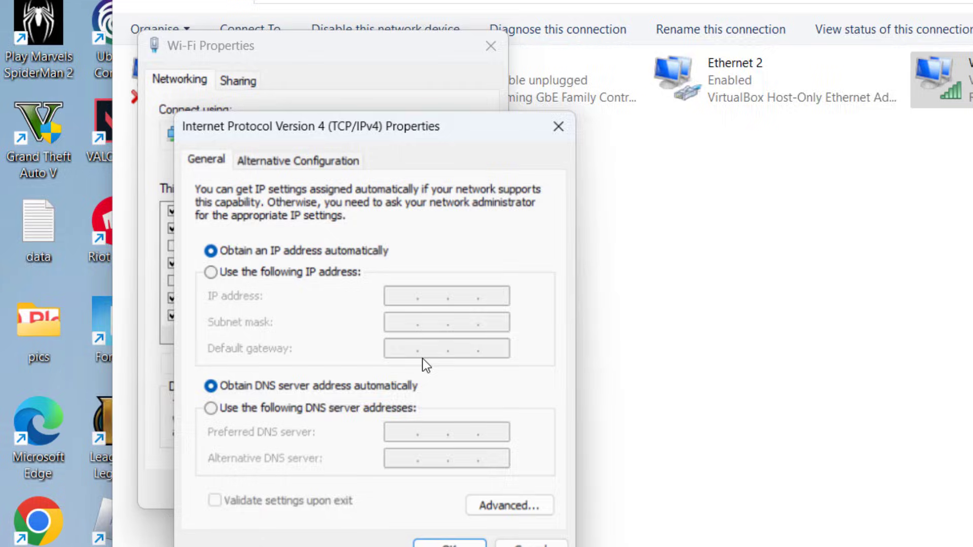
{"action": "left_click", "coordinate": [255, 357]}
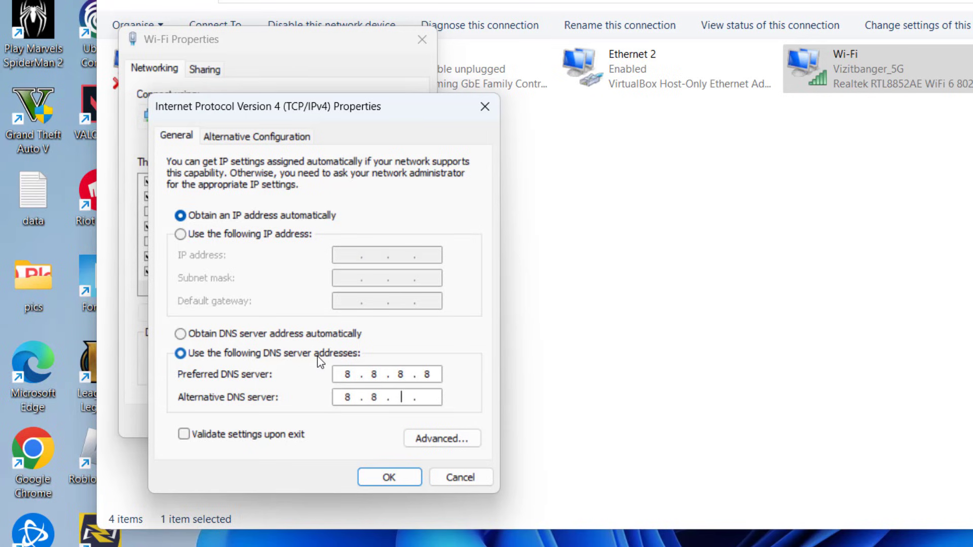
{"action": "left_click", "coordinate": [389, 476]}
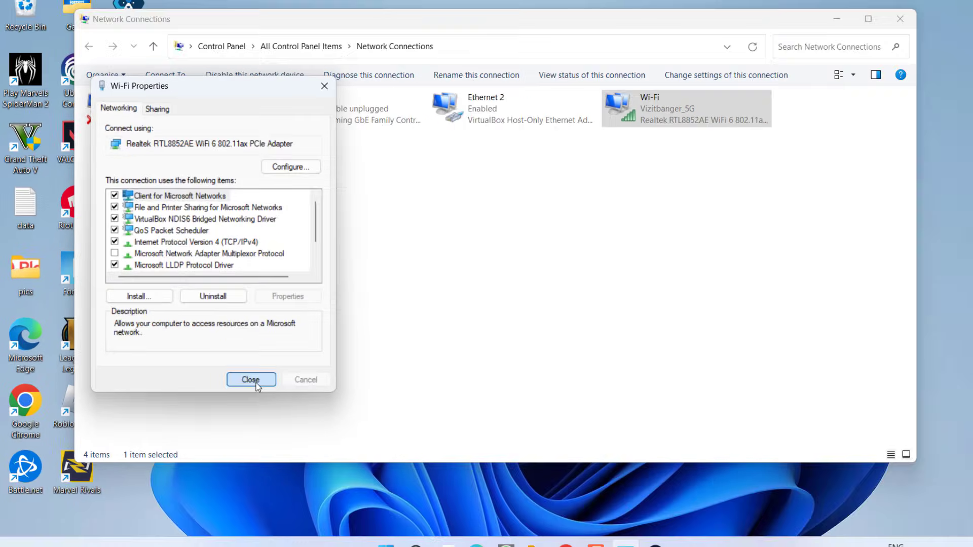
{"action": "left_click", "coordinate": [251, 380]}
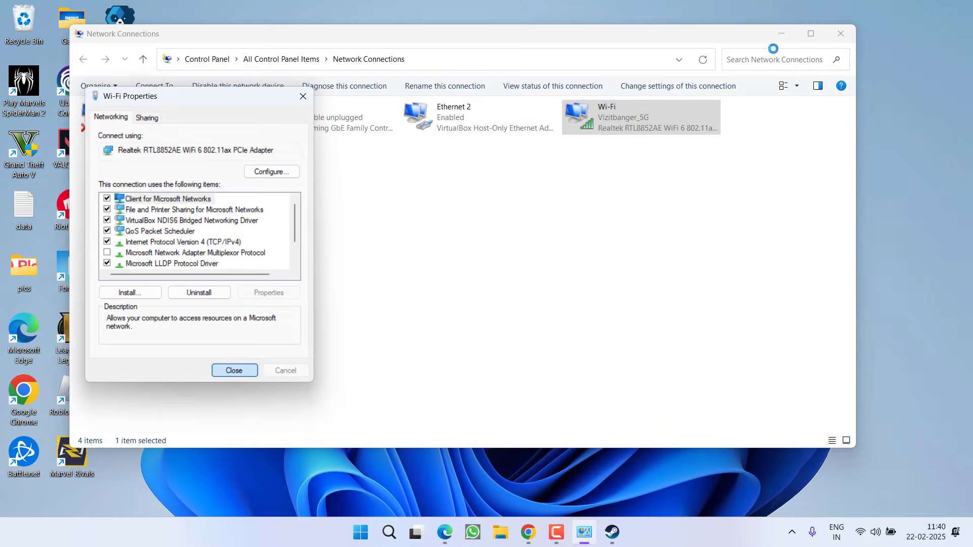
{"action": "left_click", "coordinate": [900, 18]}
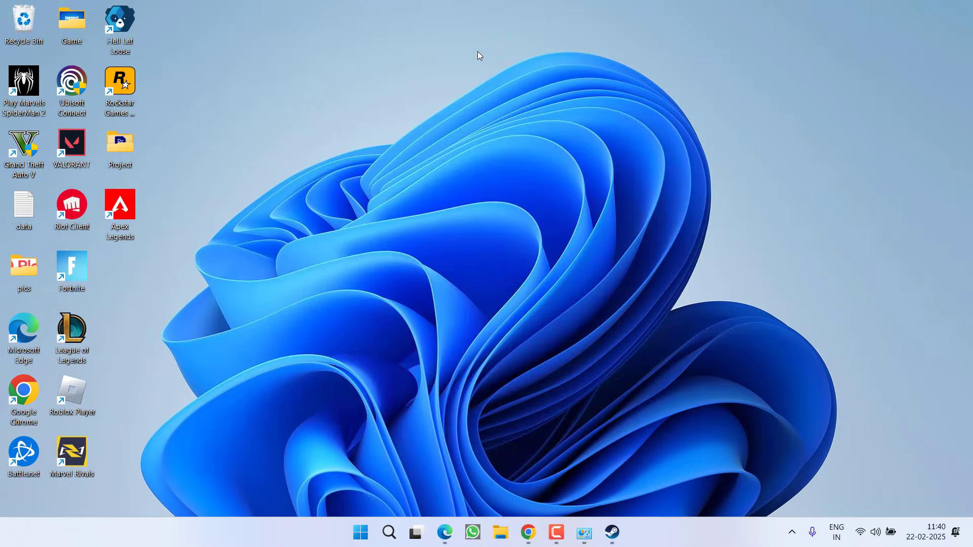
Step: Run ipconfig /flushdns in a Command Prompt opened as administrator
{"action": "key", "text": "super"}
{"action": "type", "text": "cmd"}
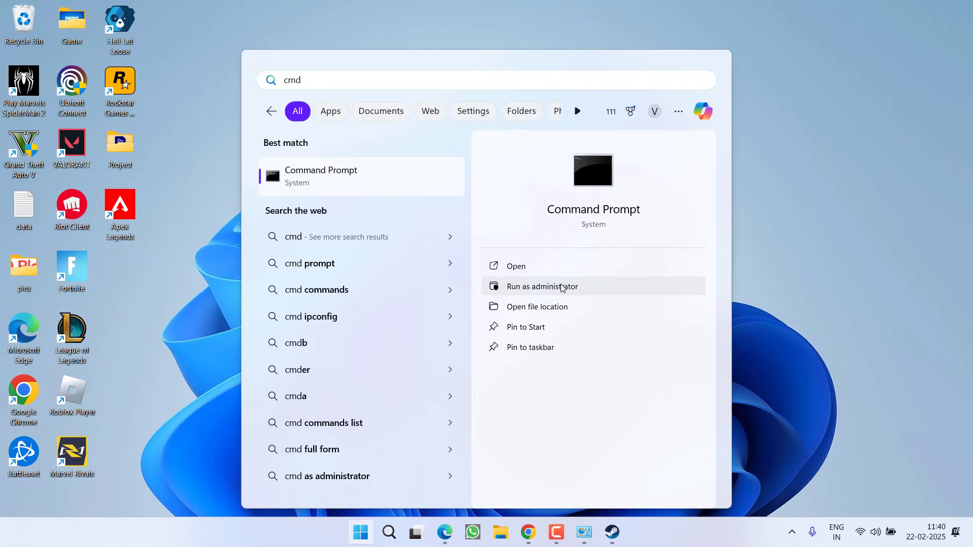
{"action": "left_click", "coordinate": [563, 286]}
{"action": "left_click", "coordinate": [471, 364]}
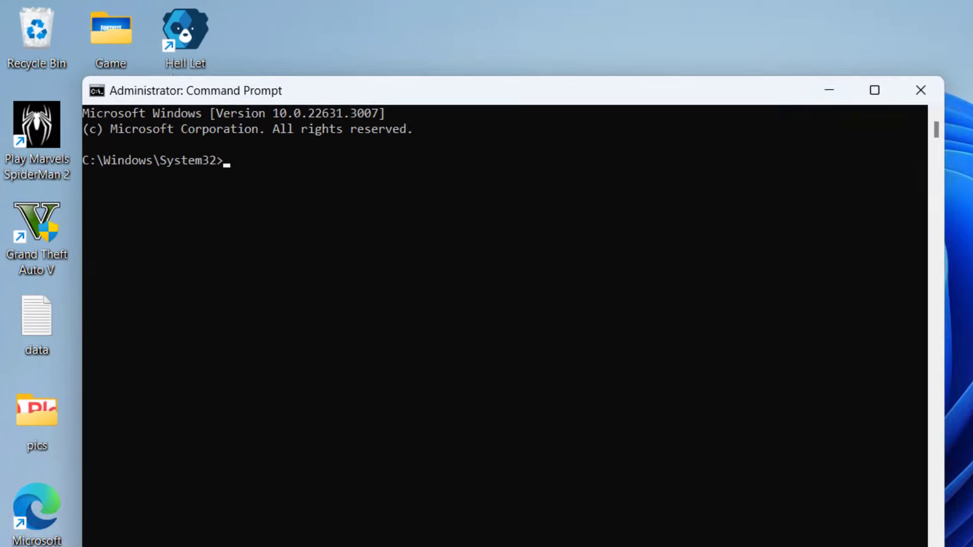
{"action": "type", "text": "ipconfig /f"}
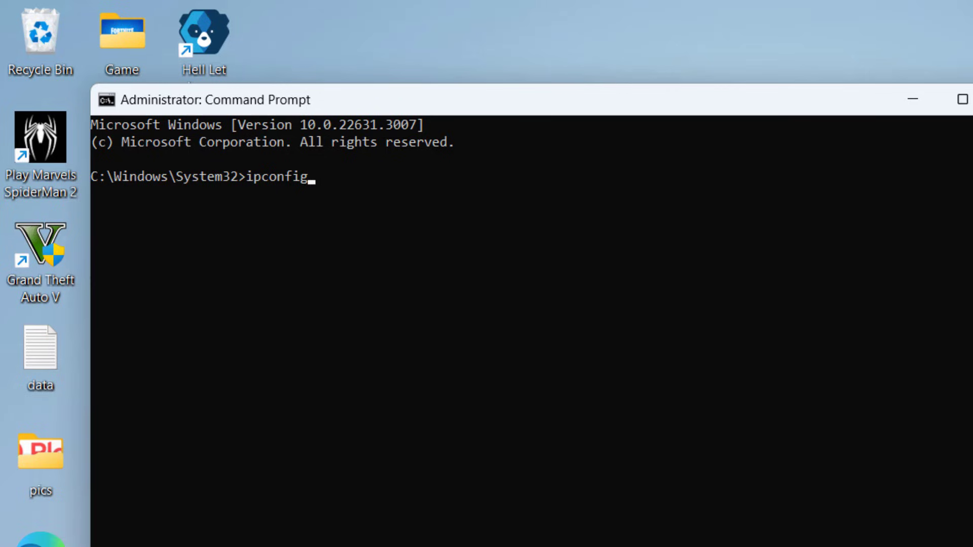
{"action": "type", "text": "lushdns"}
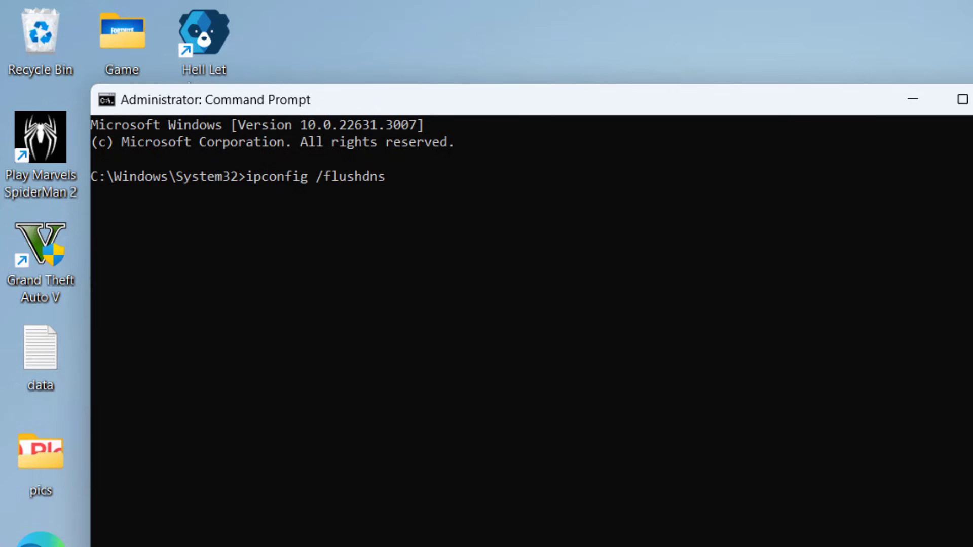
{"action": "key", "text": "Return"}
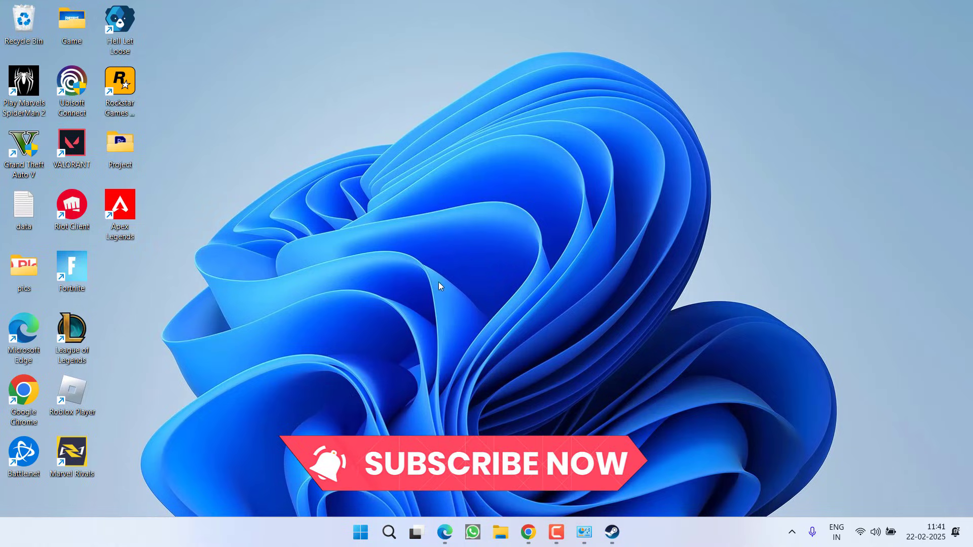
{"action": "left_click", "coordinate": [528, 532]}
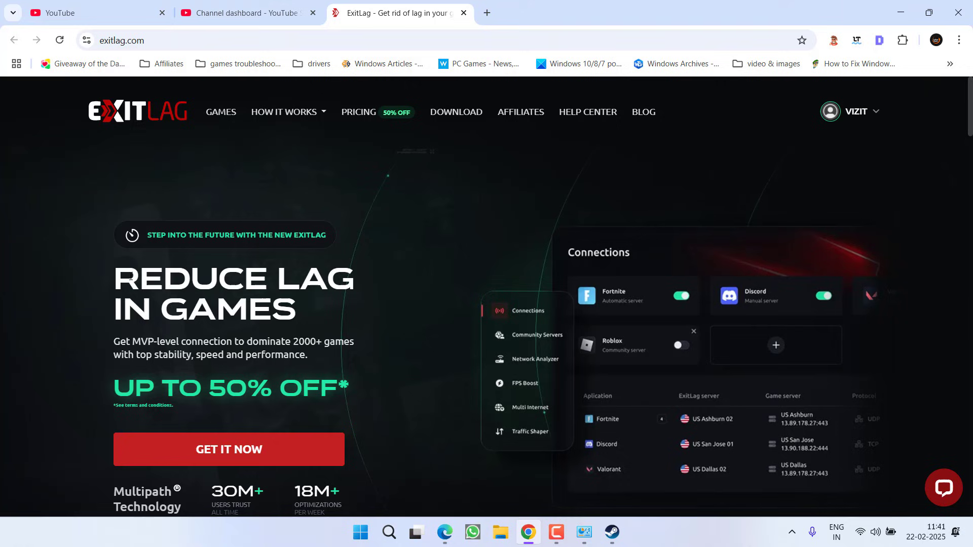
{"action": "left_click_drag", "start_coordinate": [119, 280], "coordinate": [301, 305]}
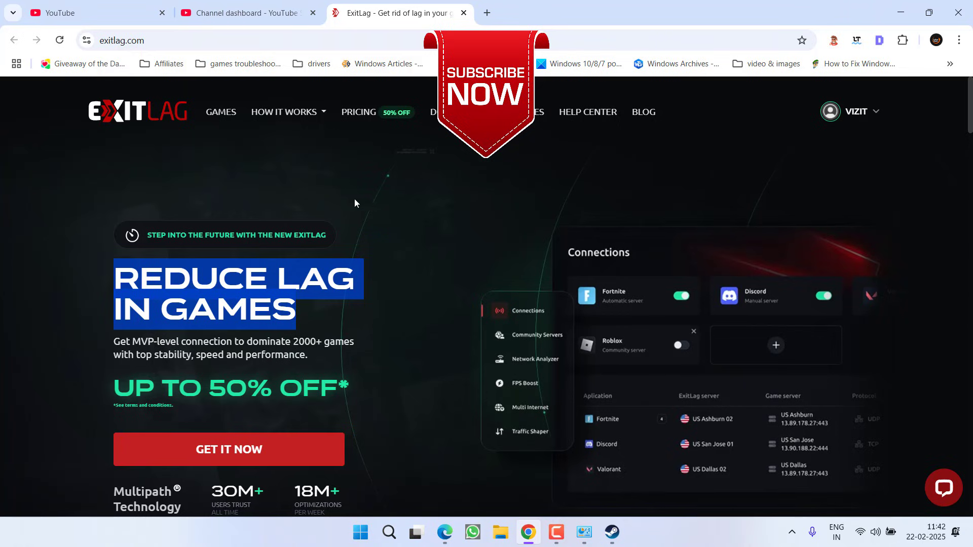
{"action": "left_click", "coordinate": [900, 12]}
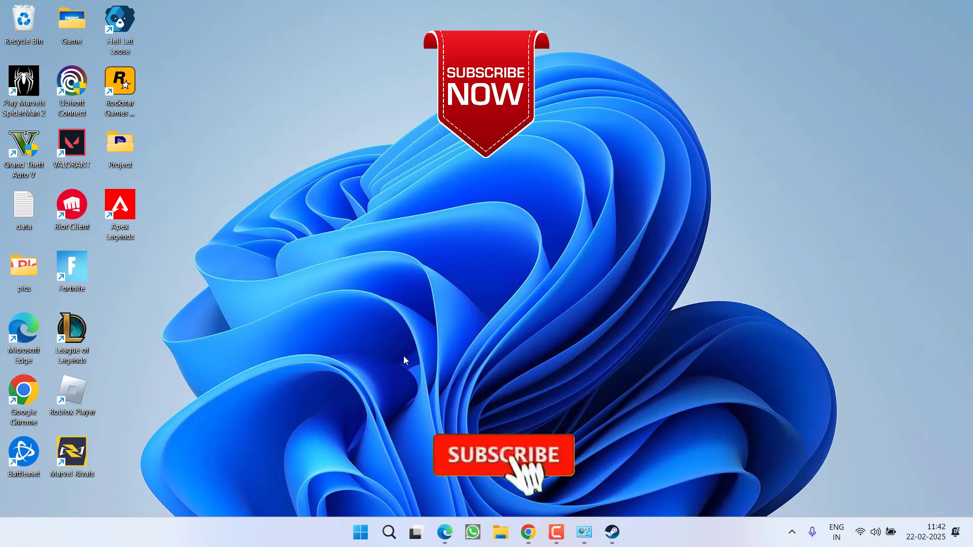